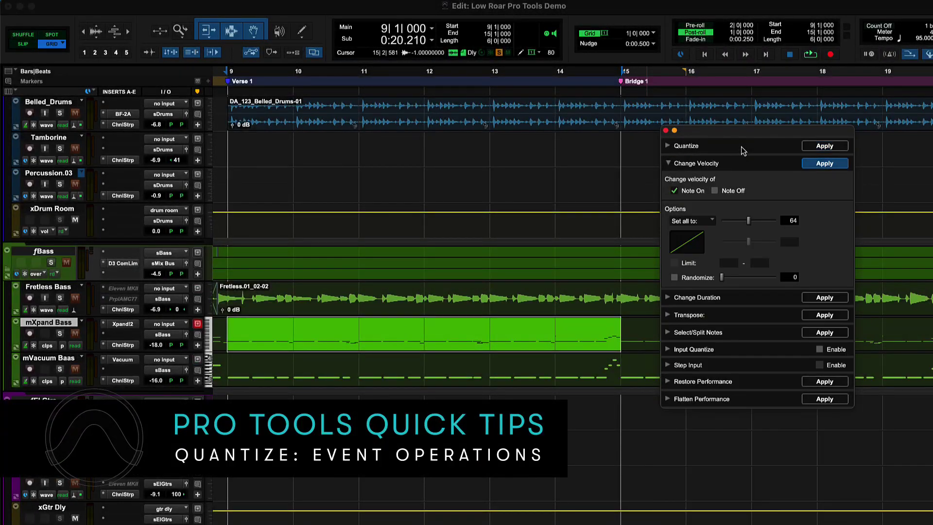
Step down through the Event Operations sections to reach Select/Split Notes.
{"action": "key", "text": "ctrl+Down"}
{"action": "key", "text": "ctrl+Down"}
{"action": "key", "text": "ctrl+Down"}
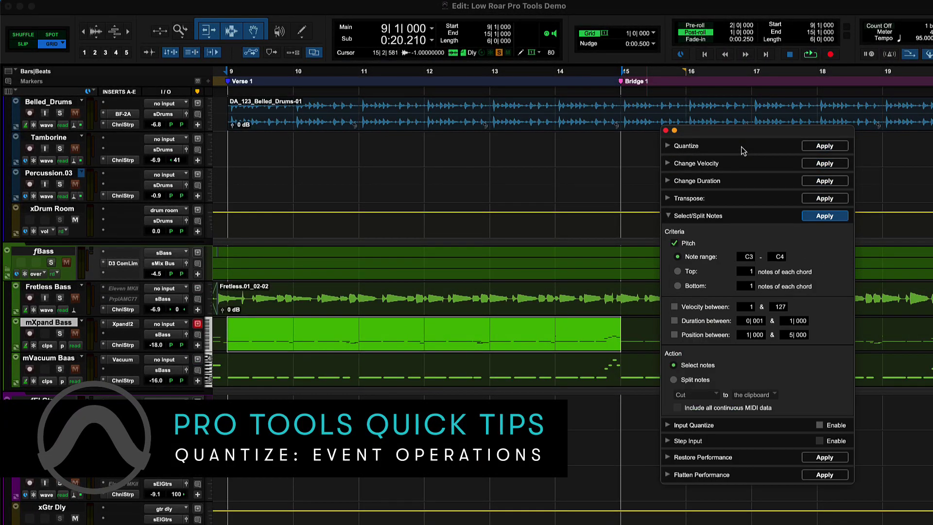
{"action": "key", "text": "ctrl+Down"}
{"action": "key", "text": "ctrl+Down"}
{"action": "key", "text": "ctrl+Down"}
{"action": "key", "text": "ctrl+Down"}
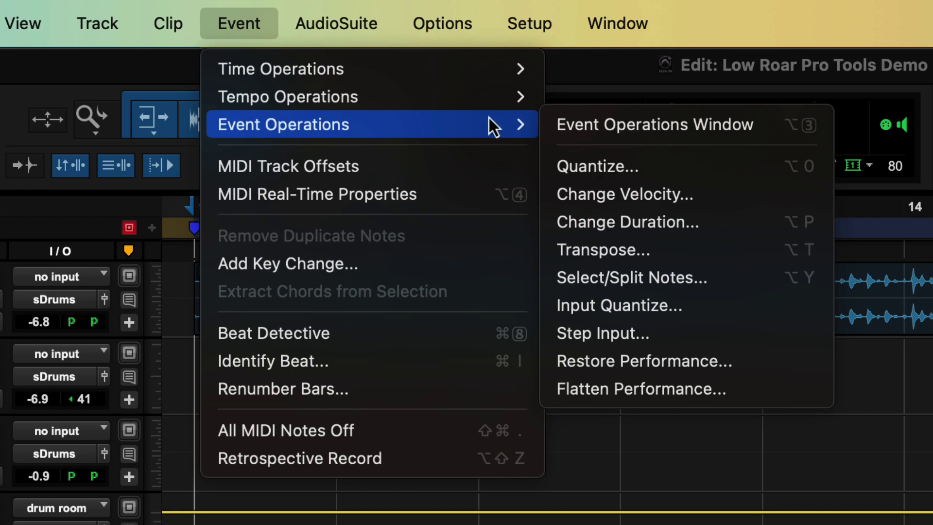
Open the Event Operations window from the Event > Event Operations submenu.
{"action": "left_click", "coordinate": [564, 131]}
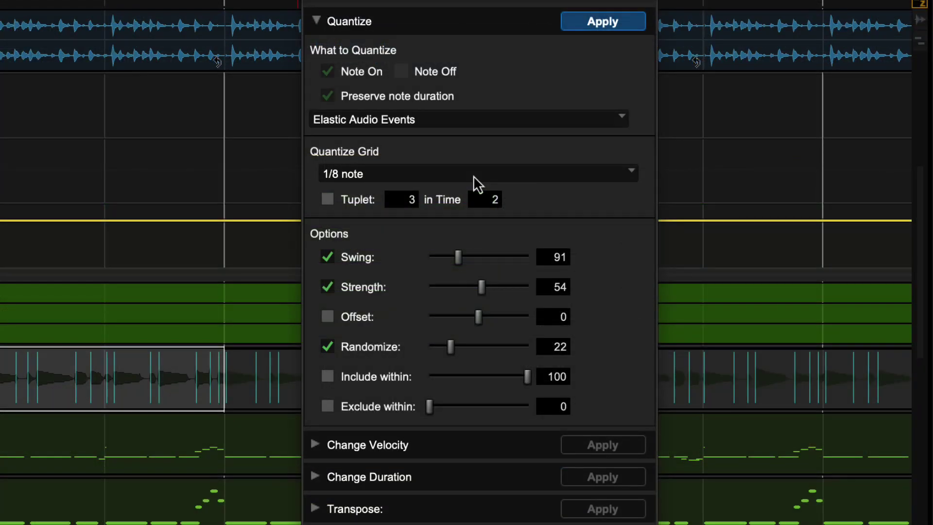
Choose the 02FeelInjector_8ths Feel Injector template as the quantize grid.
{"action": "left_click", "coordinate": [474, 176]}
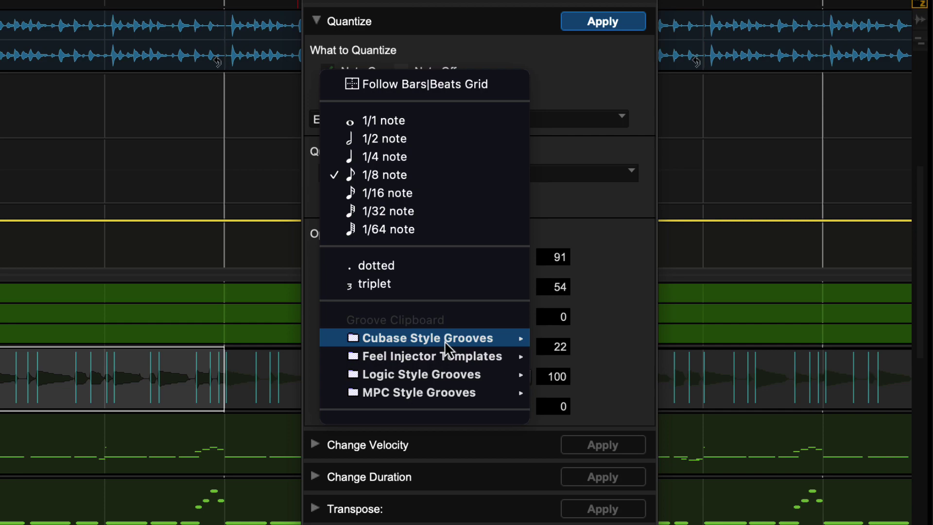
{"action": "mouse_move", "coordinate": [432, 356]}
{"action": "left_click", "coordinate": [595, 378]}
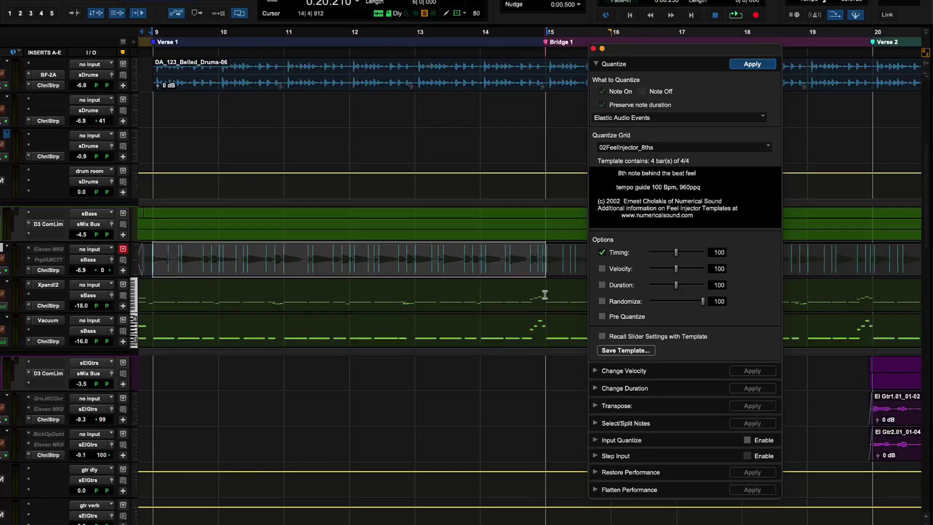
Select the bass MIDI clip and set a 1/8-note grid, strength 43, randomize 17.
{"action": "left_click_drag", "start_coordinate": [498, 297], "coordinate": [161, 290]}
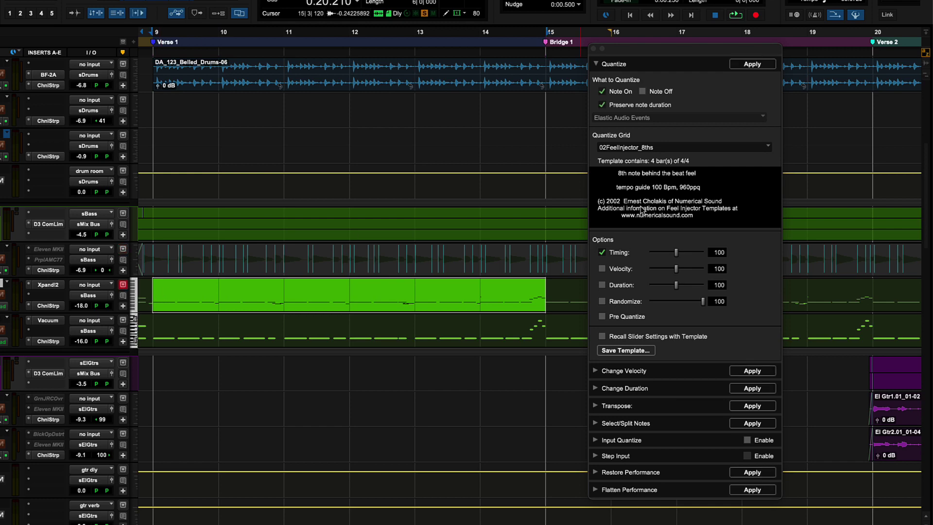
{"action": "left_click", "coordinate": [681, 147]}
{"action": "left_click", "coordinate": [633, 78]}
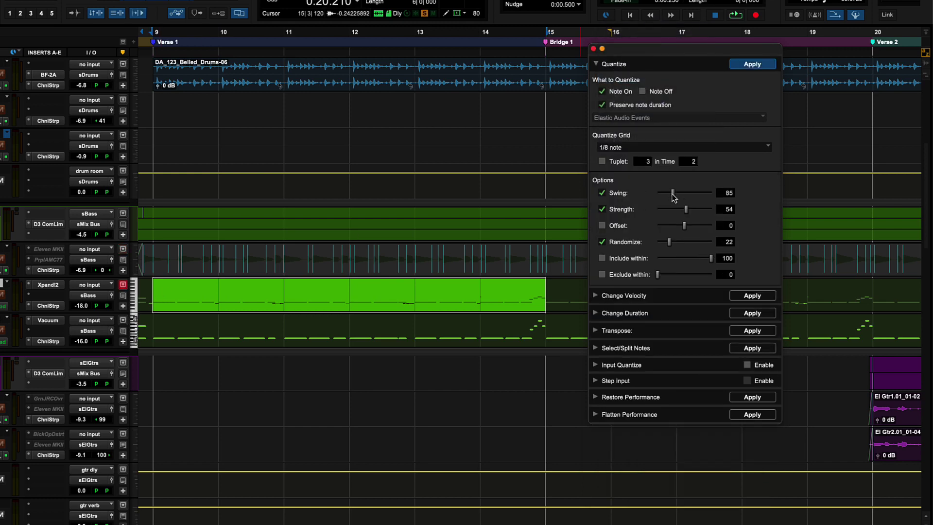
{"action": "left_click_drag", "start_coordinate": [682, 209], "coordinate": [680, 209]}
{"action": "left_click_drag", "start_coordinate": [670, 241], "coordinate": [666, 241]}
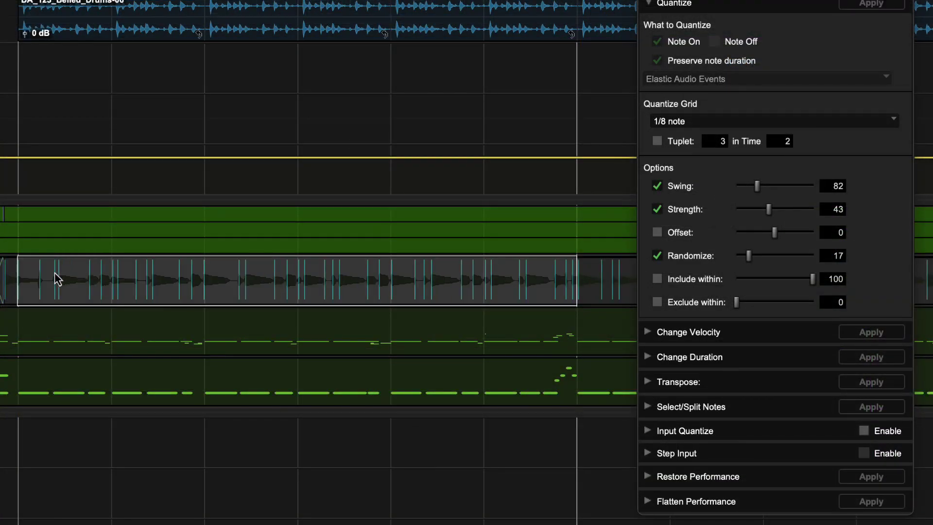
Select the Fretless clip and set a 1/16-note quantize grid at strength 29.
{"action": "left_click", "coordinate": [37, 281]}
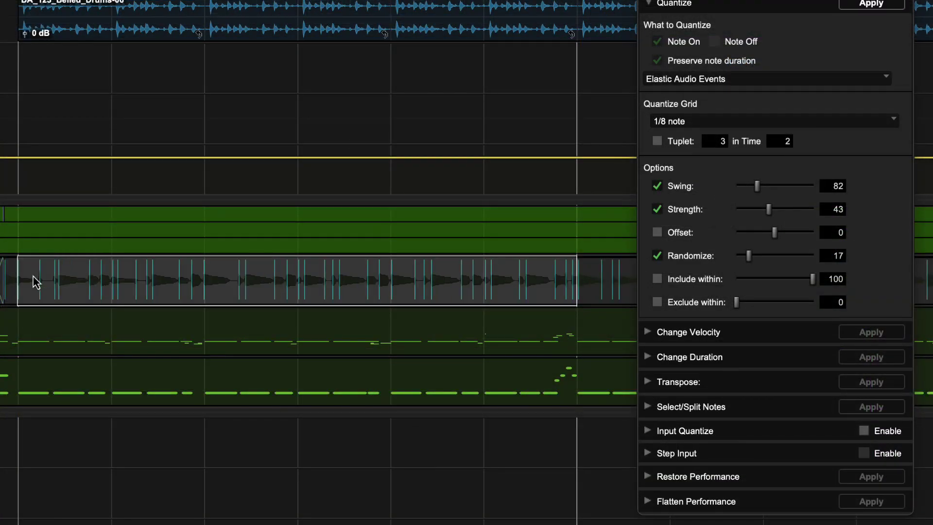
{"action": "left_click", "coordinate": [758, 122]}
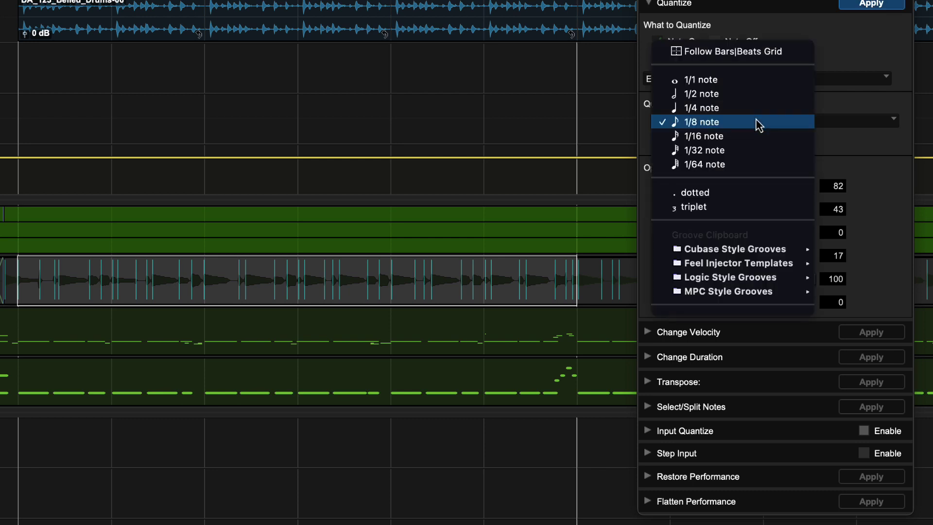
{"action": "left_click", "coordinate": [754, 142]}
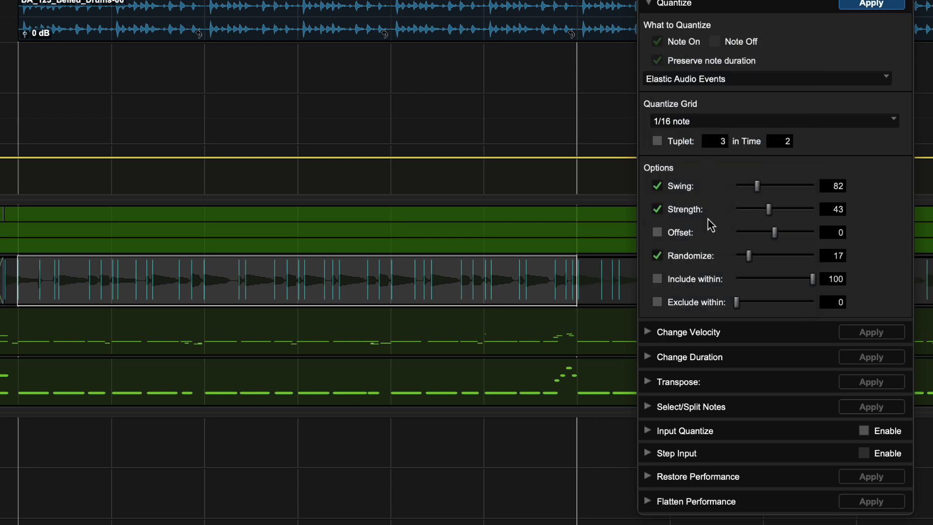
{"action": "left_click_drag", "start_coordinate": [769, 209], "coordinate": [761, 210]}
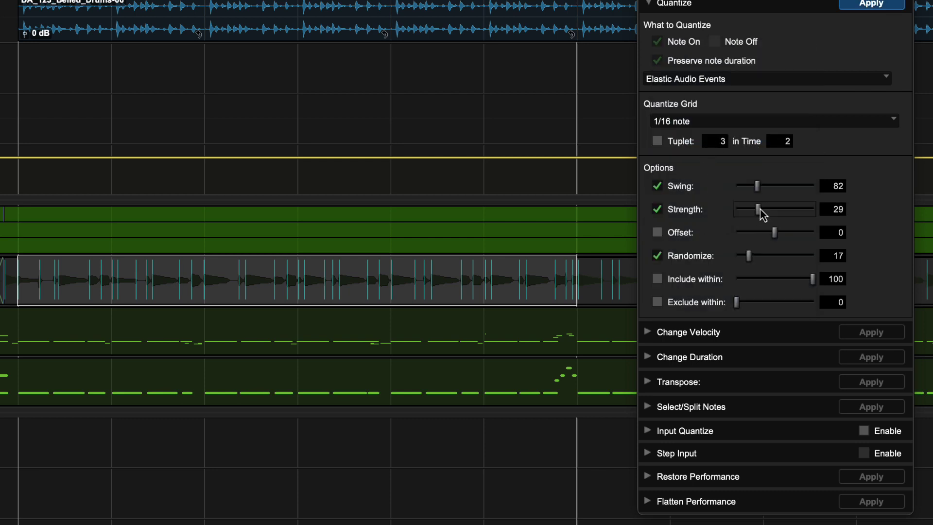